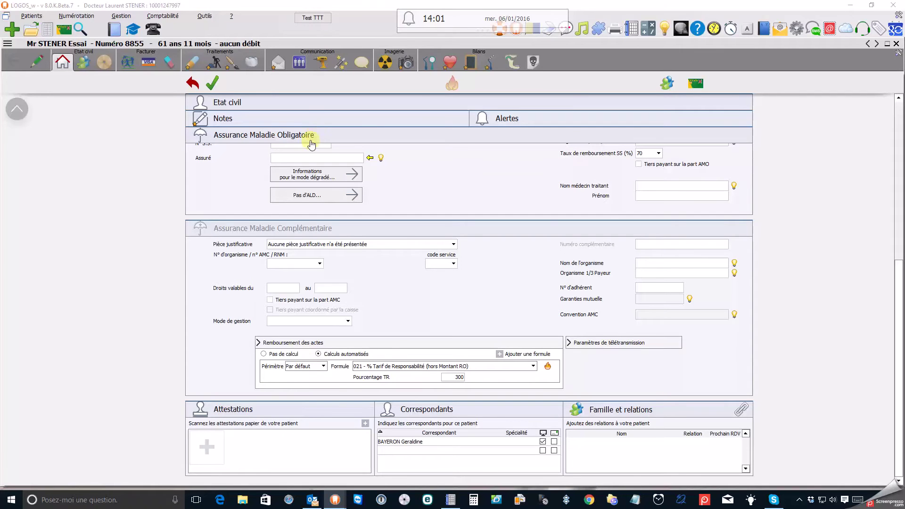
Step: Record long-term illness VIII, Diabète type 1 et 2, for the patient and review the exempted acts in the affection window
{"action": "left_click", "coordinate": [308, 198]}
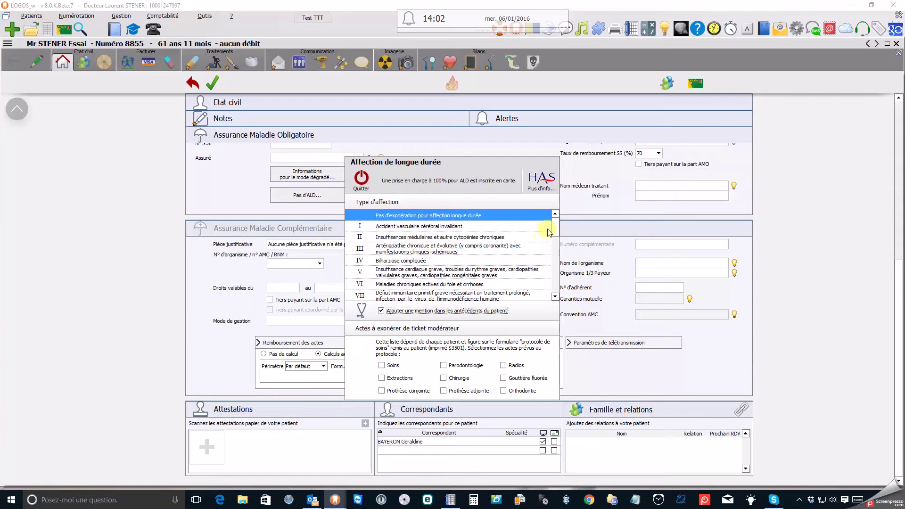
{"action": "scroll", "coordinate": [554, 231], "scroll_direction": "down", "scroll_amount": 3}
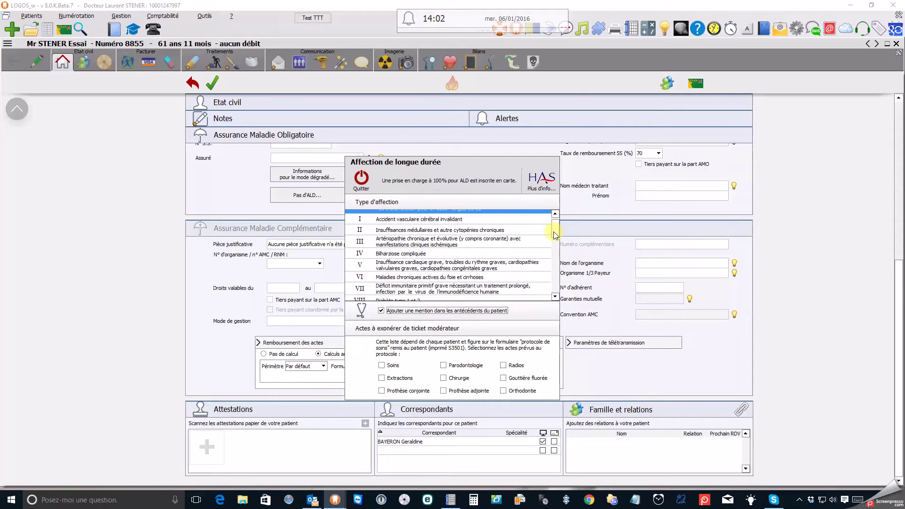
{"action": "left_click", "coordinate": [443, 281]}
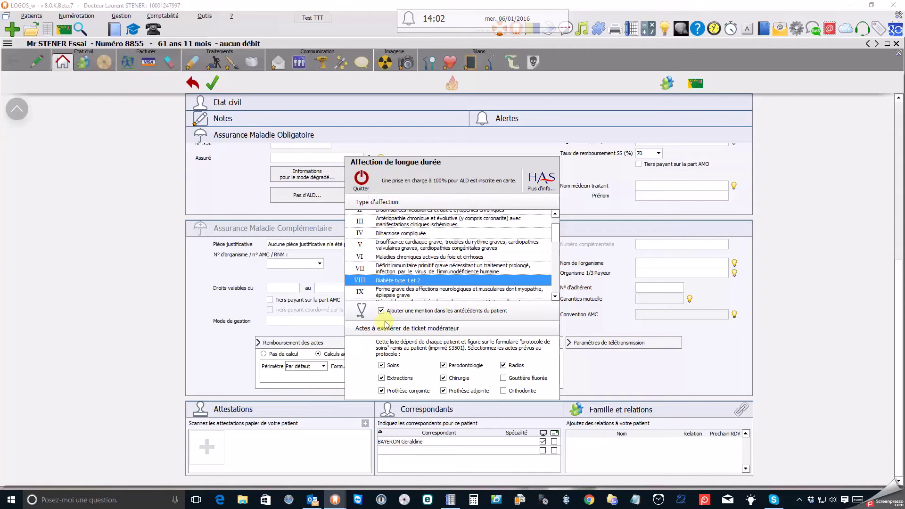
{"action": "double_click", "coordinate": [400, 282]}
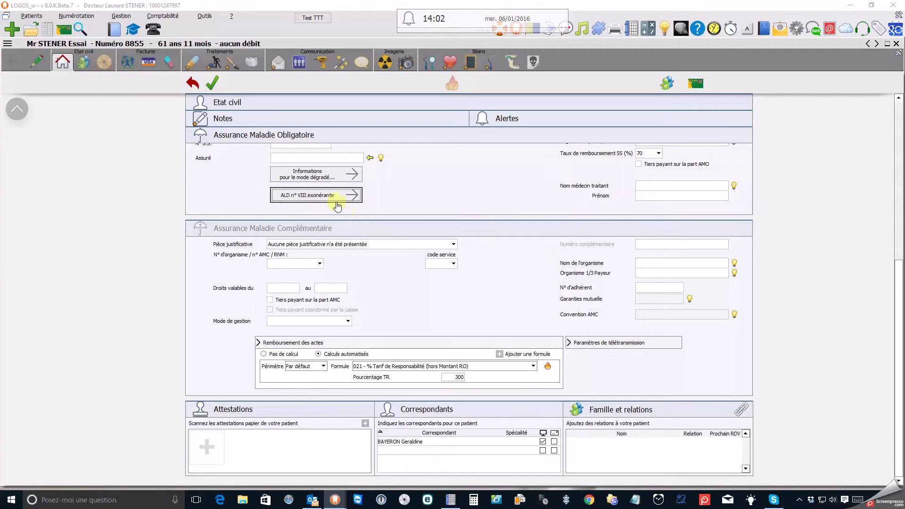
{"action": "left_click", "coordinate": [302, 202]}
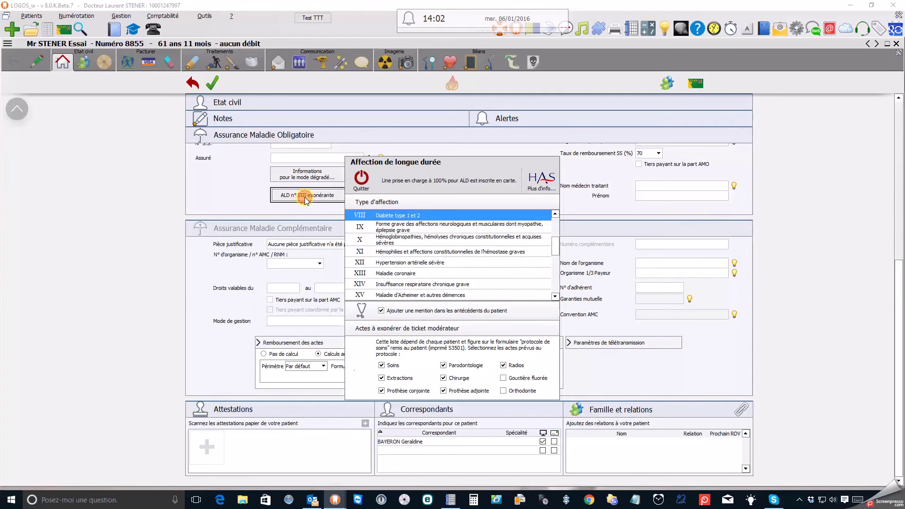
{"action": "left_click", "coordinate": [362, 179]}
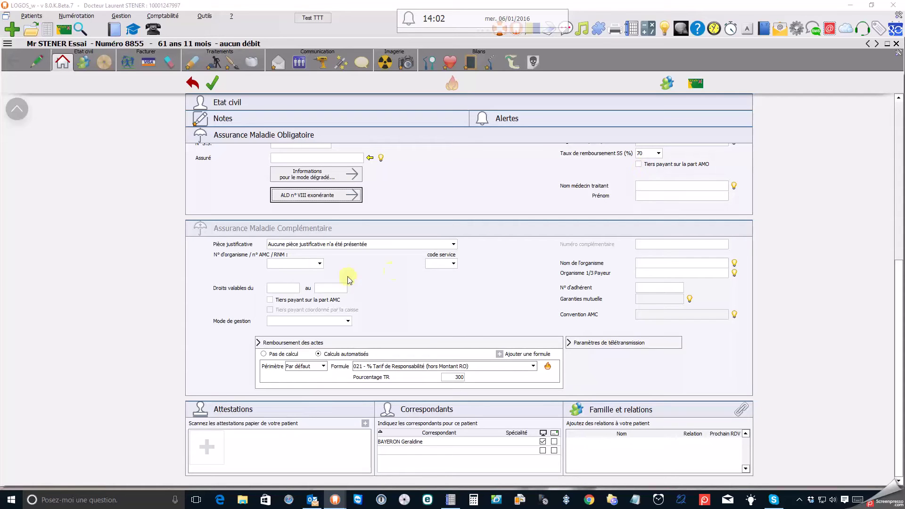
Step: Enter 22222228 as the complementary insurance organisation number
{"action": "left_click", "coordinate": [307, 263]}
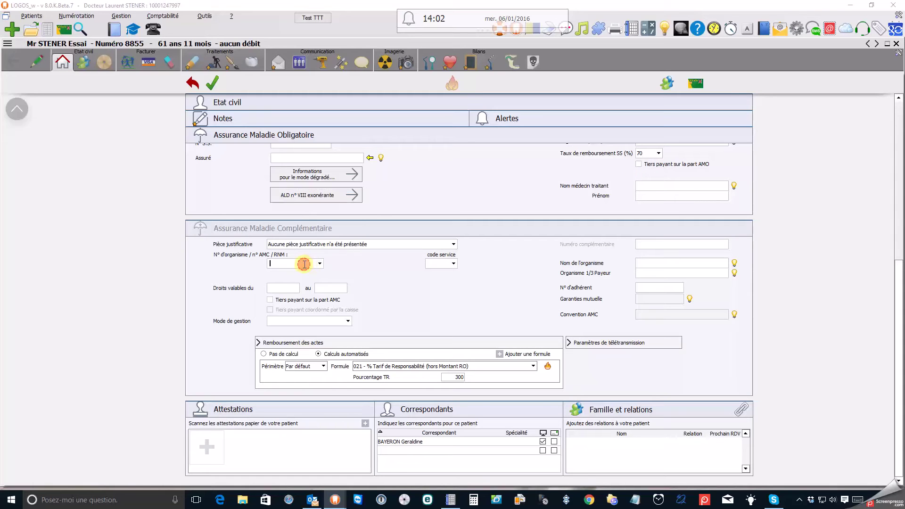
{"action": "type", "text": "22222228"}
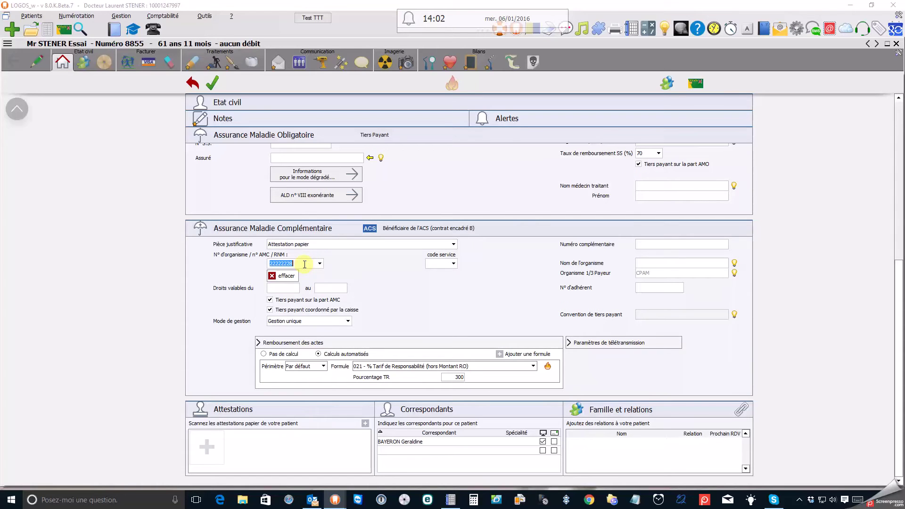
{"action": "right_click", "coordinate": [304, 264]}
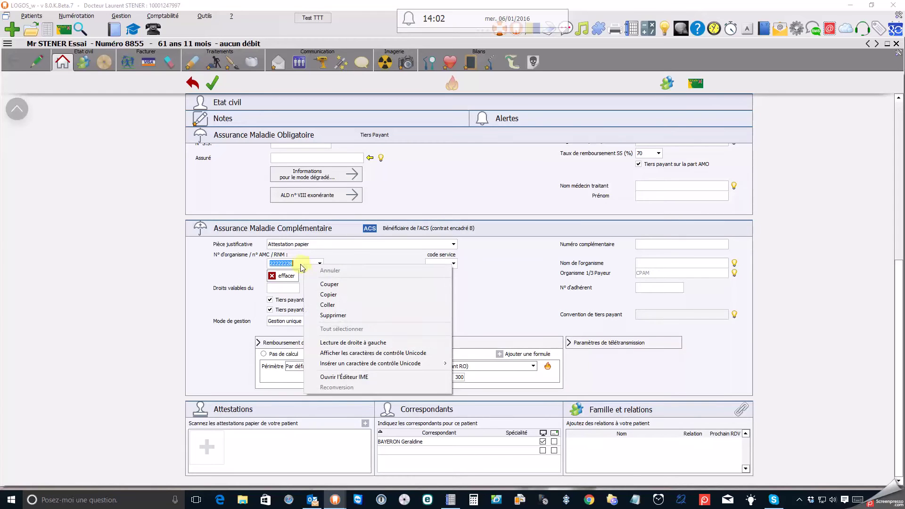
{"action": "left_click", "coordinate": [305, 262]}
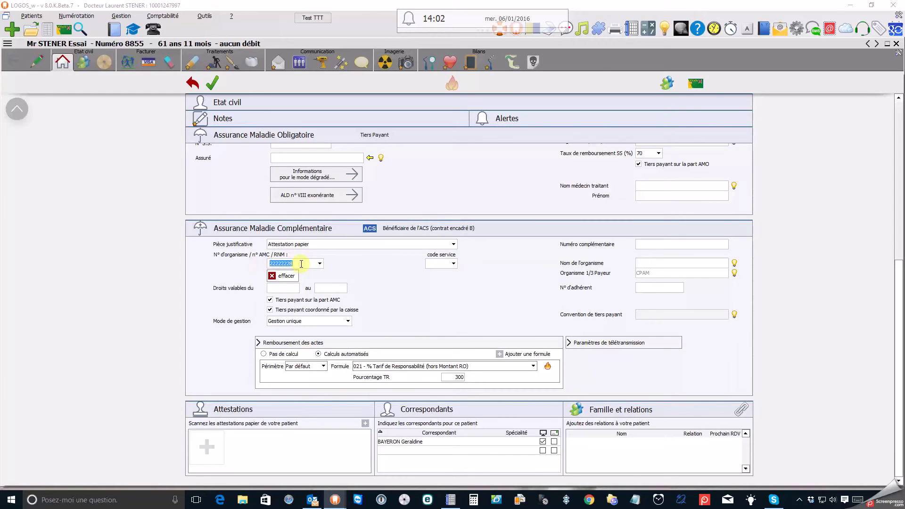
Step: Replace the complementary organisation number with 311799878 and apply the calculation formulas for ADREA CENTRE AUVERGNE
{"action": "key", "text": "BackSpace"}
{"action": "right_click", "coordinate": [301, 264]}
{"action": "left_click", "coordinate": [326, 305]}
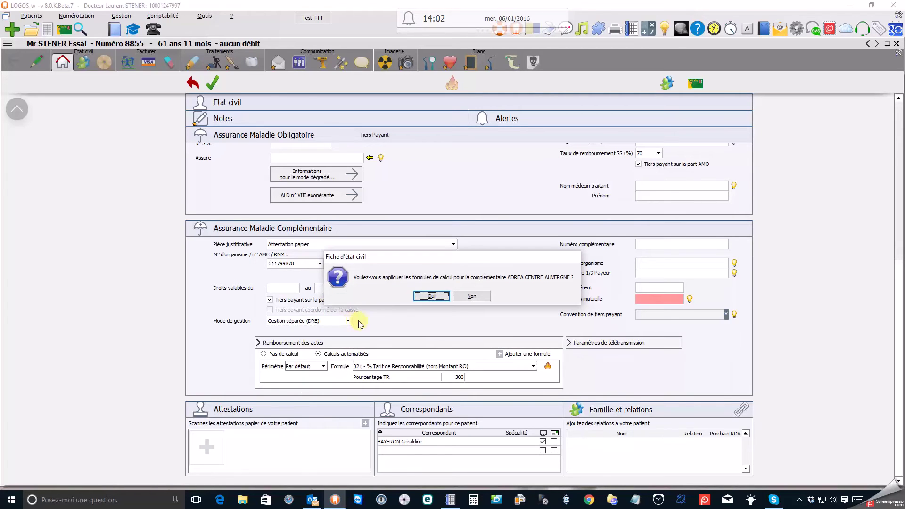
{"action": "left_click", "coordinate": [421, 297]}
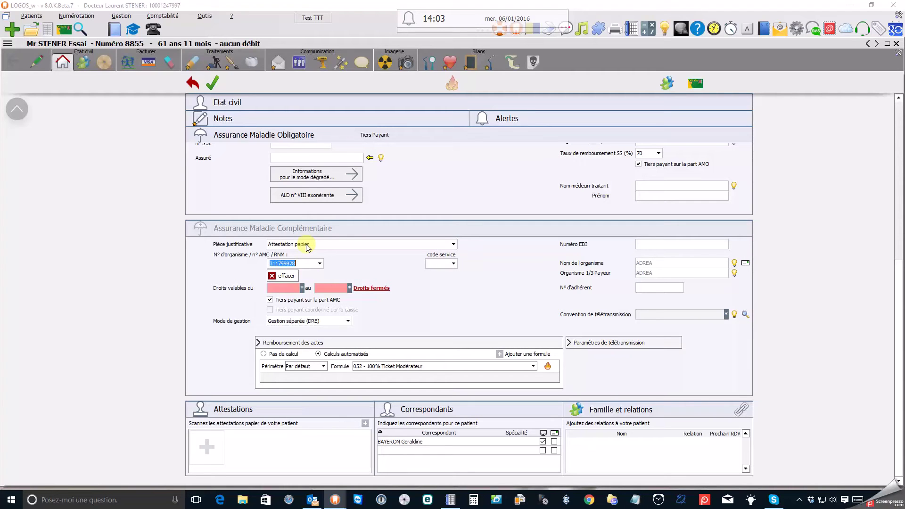
Step: Set the complementary rights' validity from 01/01/2016 to 31/12/2016 and select reimbursement formula 052 - 100% Ticket Modérateur
{"action": "left_click", "coordinate": [297, 288]}
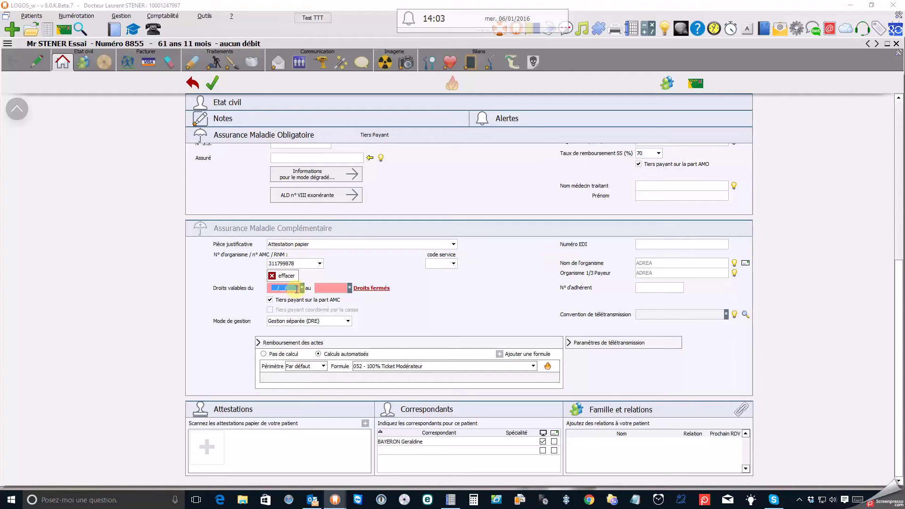
{"action": "type", "text": "01012016"}
{"action": "key", "text": "Tab"}
{"action": "type", "text": "3112"}
{"action": "key", "text": "Tab"}
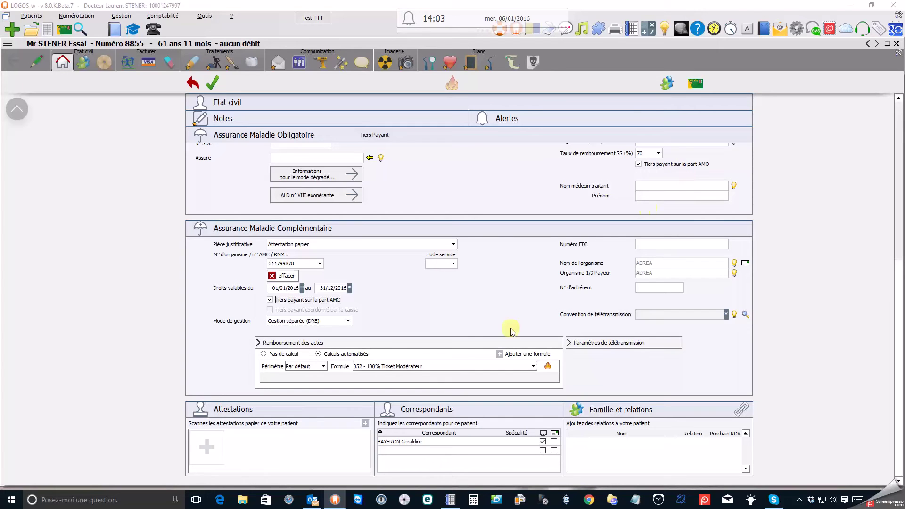
{"action": "left_click", "coordinate": [376, 370]}
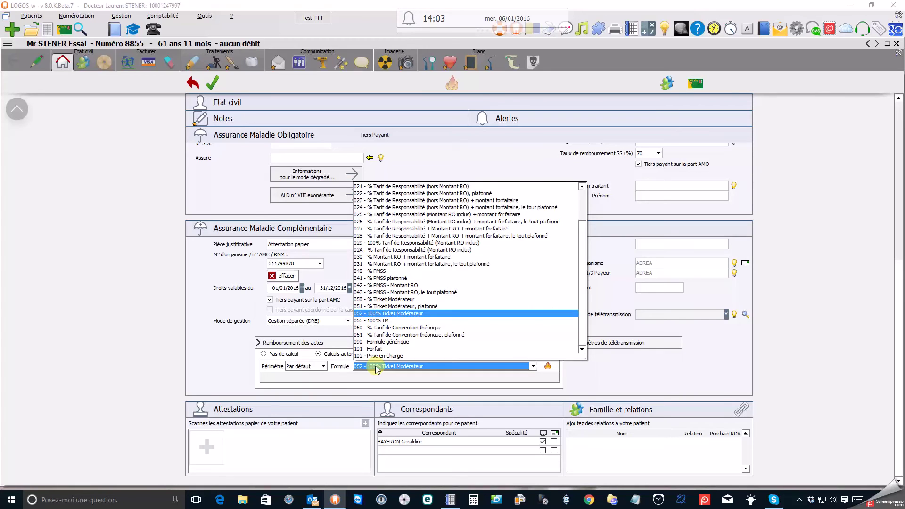
{"action": "left_click", "coordinate": [393, 314]}
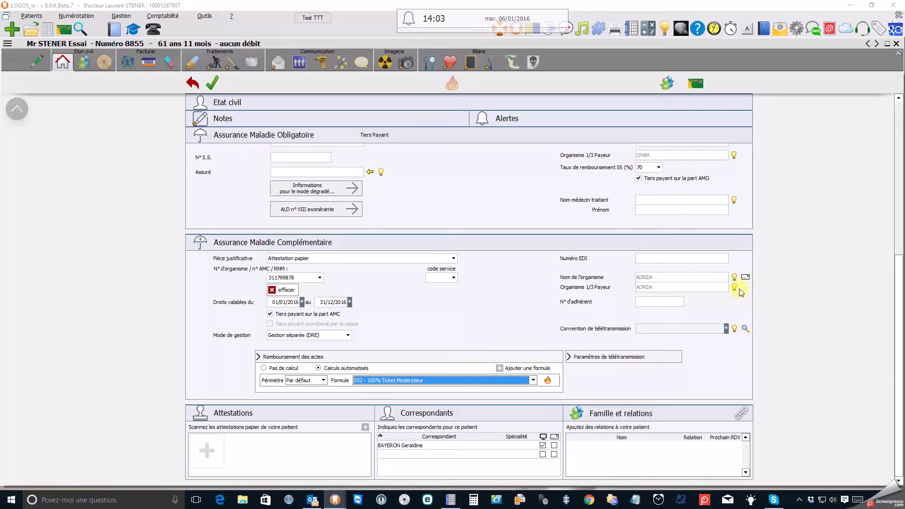
{"action": "left_click", "coordinate": [734, 329]}
{"action": "left_click", "coordinate": [735, 329]}
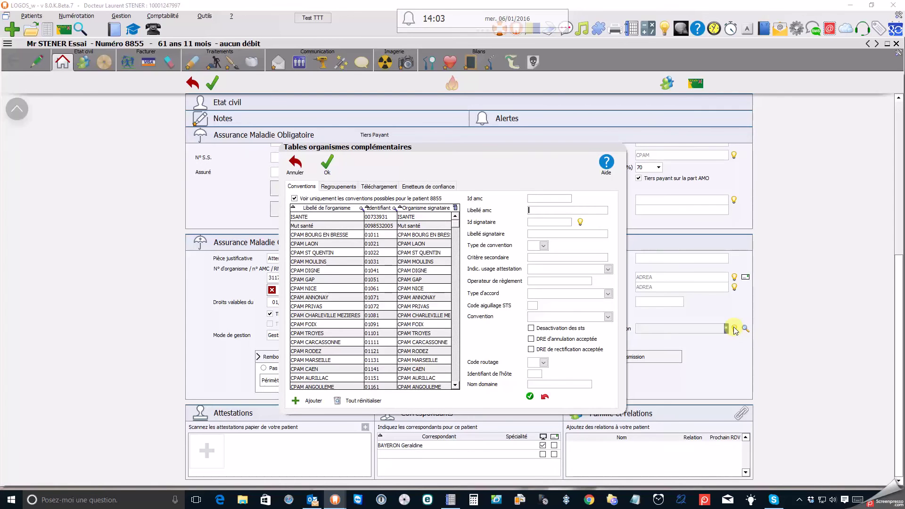
{"action": "left_click", "coordinate": [294, 163]}
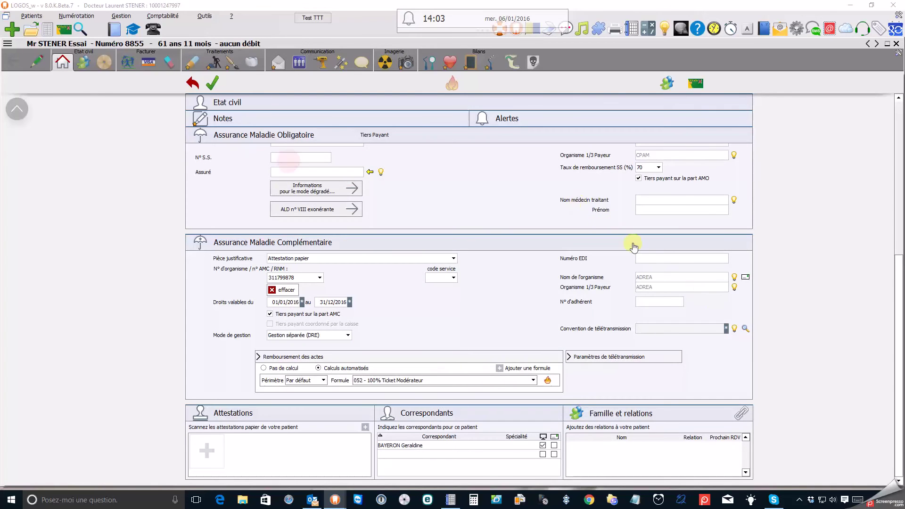
Step: Choose the ADREA CENTRE AUVERGNE convention with Tiers payant as the complementary insurance's teletransmission convention
{"action": "left_click", "coordinate": [735, 329]}
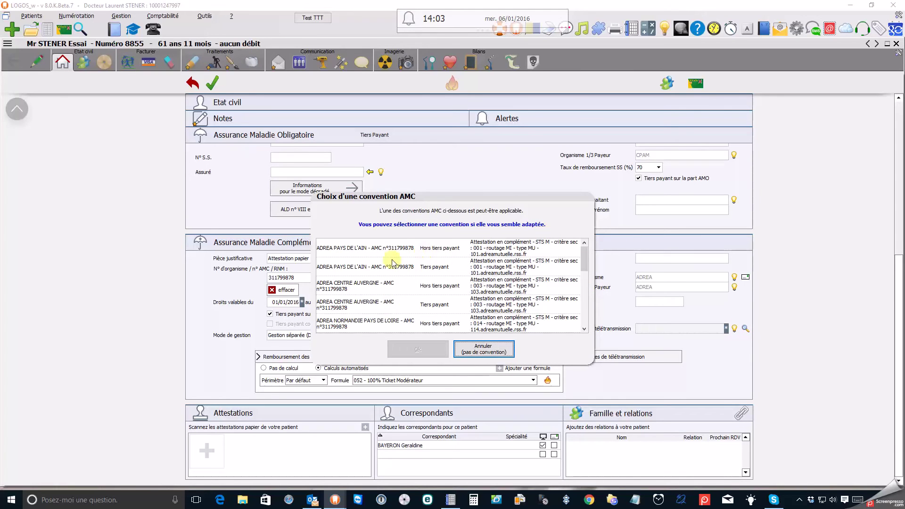
{"action": "left_click", "coordinate": [399, 305]}
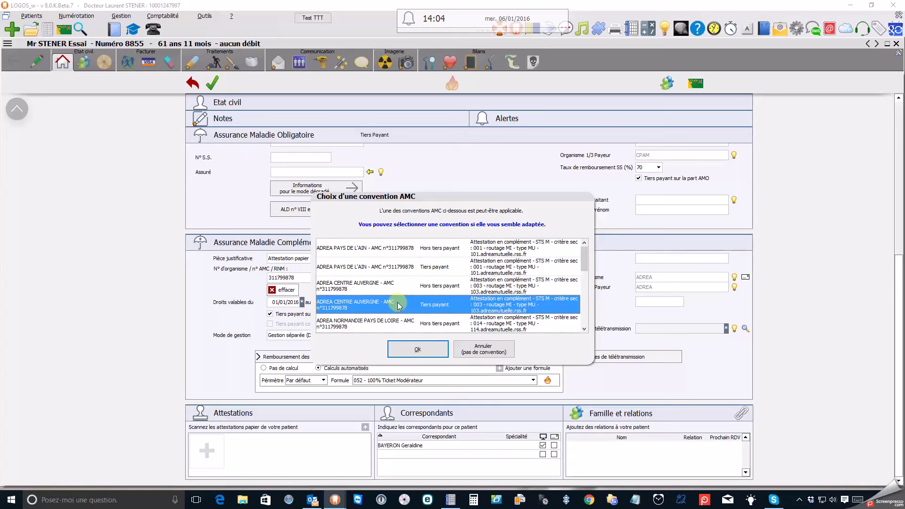
{"action": "double_click", "coordinate": [397, 305]}
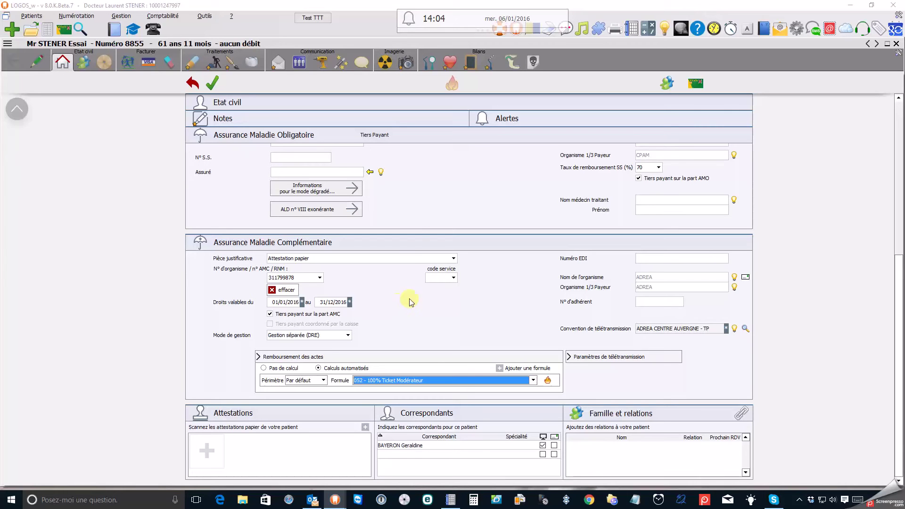
Step: View the patient's family links definition and close it without adding any relation
{"action": "scroll", "coordinate": [388, 144], "scroll_direction": "up", "scroll_amount": 1}
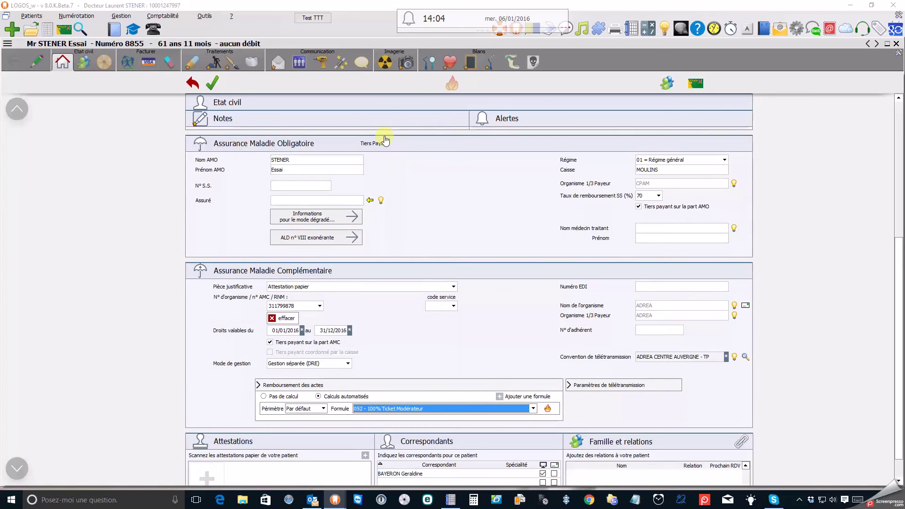
{"action": "scroll", "coordinate": [390, 111], "scroll_direction": "up", "scroll_amount": 3}
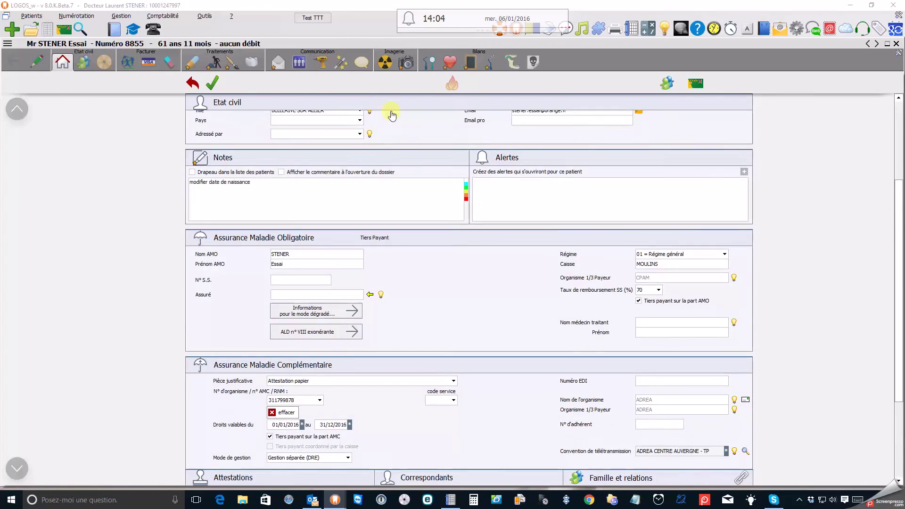
{"action": "scroll", "coordinate": [391, 114], "scroll_direction": "up", "scroll_amount": 4}
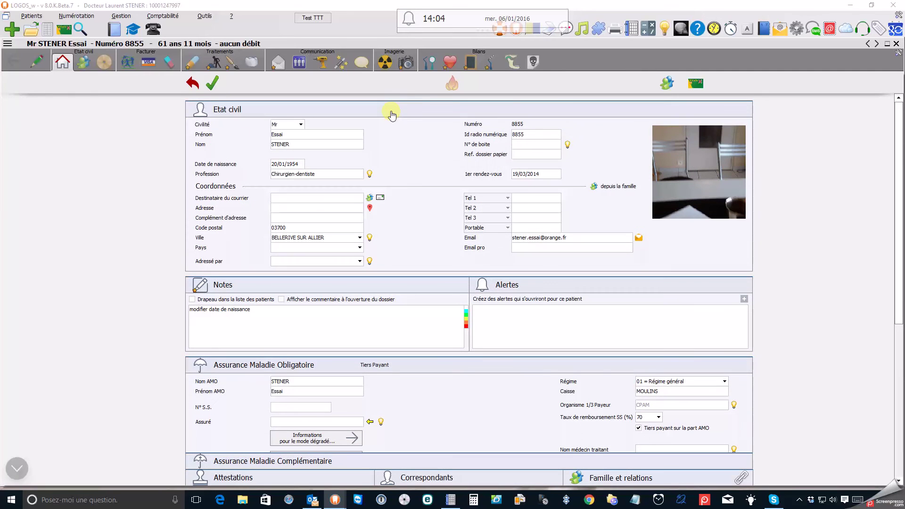
{"action": "left_click", "coordinate": [668, 85]}
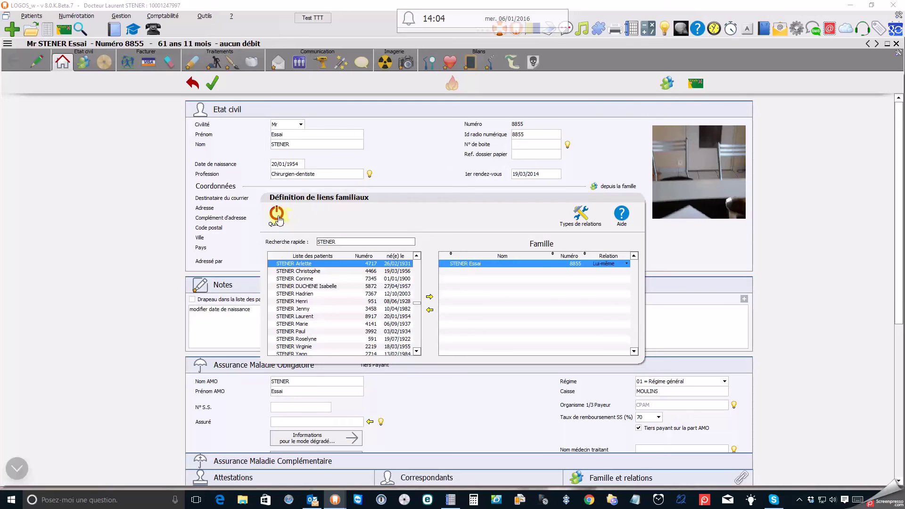
{"action": "left_click", "coordinate": [278, 218]}
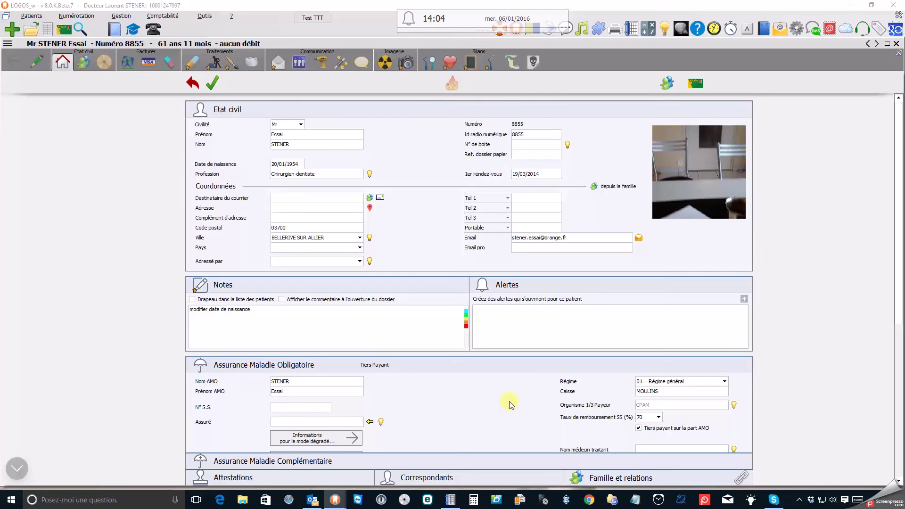
Step: Open a new message to the patient's email address from the civil status section and quit it without sending
{"action": "scroll", "coordinate": [830, 289], "scroll_direction": "down", "scroll_amount": 3}
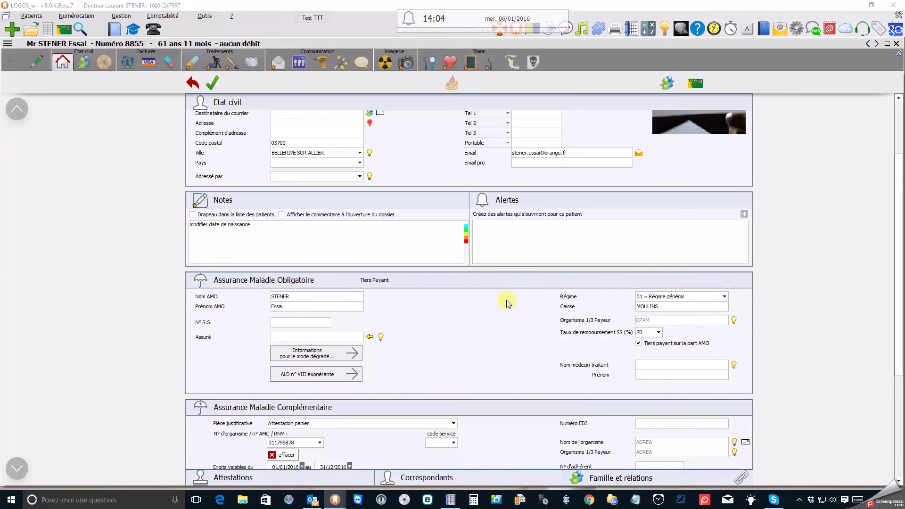
{"action": "left_click", "coordinate": [639, 154]}
{"action": "left_click", "coordinate": [639, 154]}
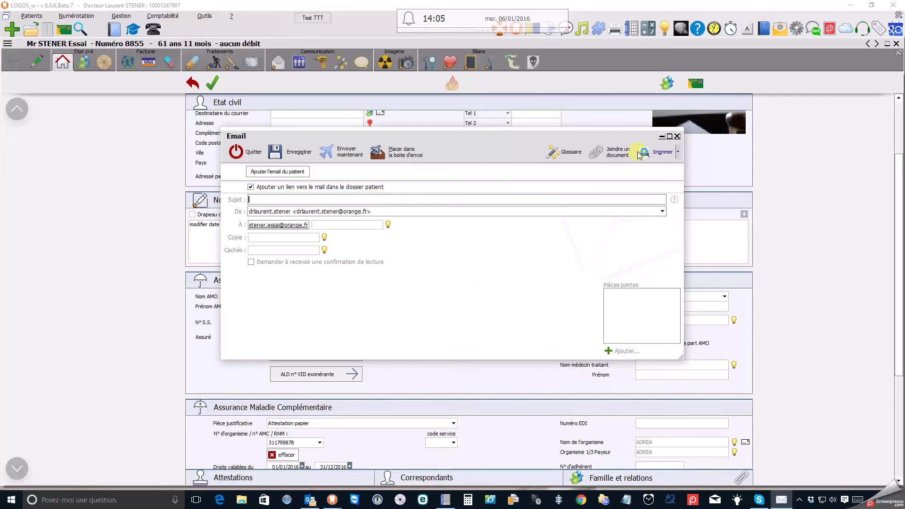
{"action": "left_click", "coordinate": [235, 152]}
{"action": "left_click", "coordinate": [445, 269]}
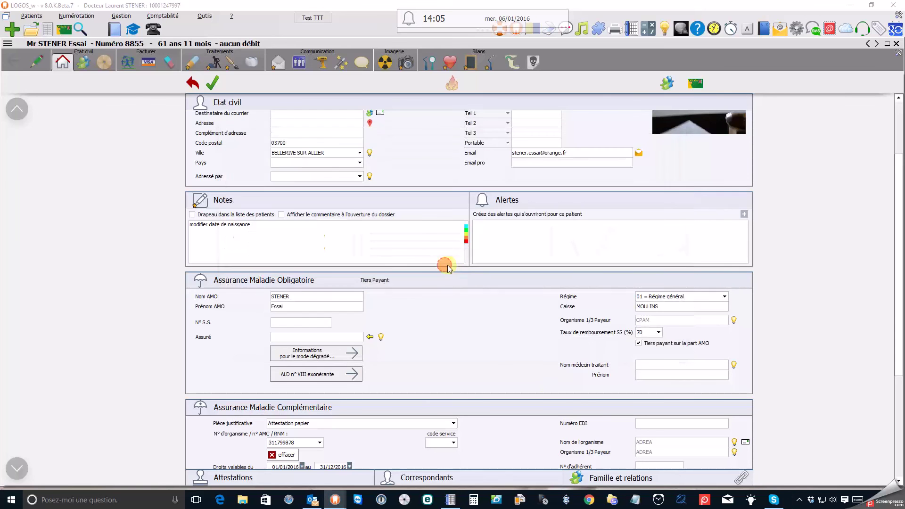
Step: Examine the Famille et relations section and the listed correspondent's options for referring the patient and receiving copies of letters
{"action": "scroll", "coordinate": [544, 344], "scroll_direction": "down", "scroll_amount": 2}
{"action": "scroll", "coordinate": [542, 339], "scroll_direction": "down", "scroll_amount": 4}
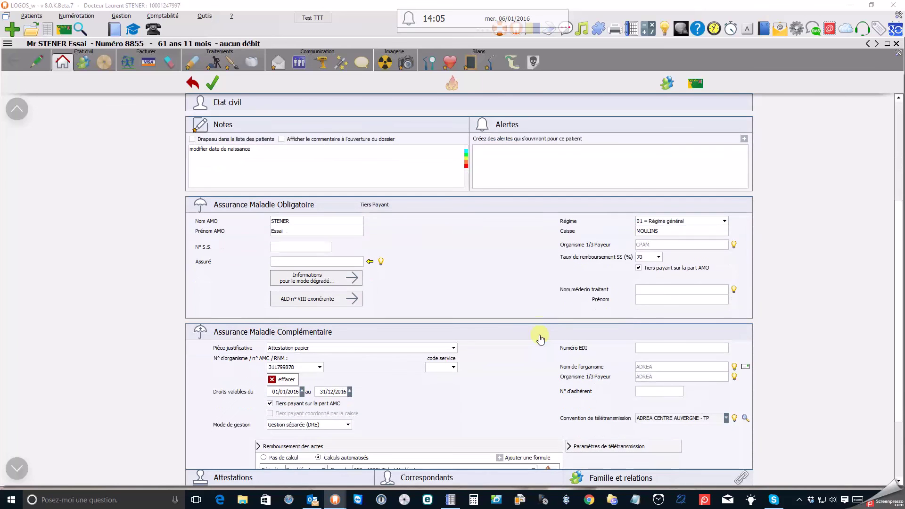
{"action": "scroll", "coordinate": [539, 329], "scroll_direction": "down", "scroll_amount": 1}
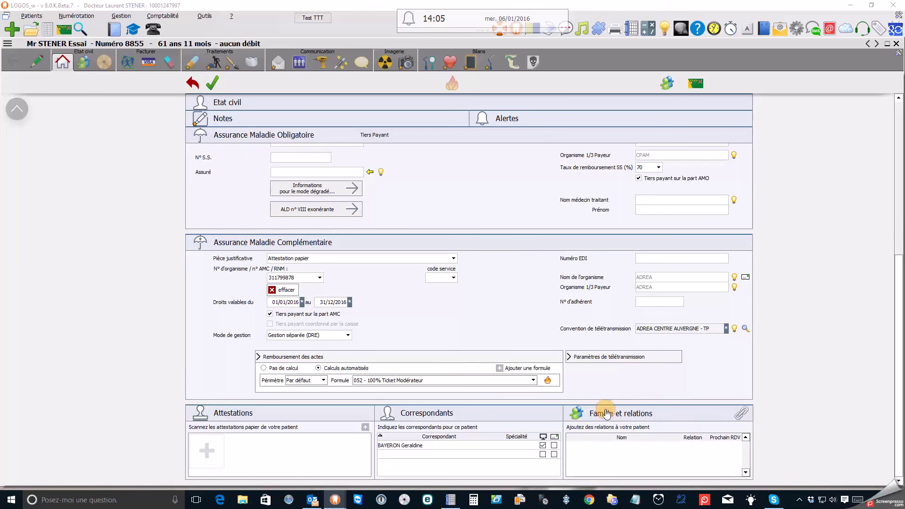
{"action": "left_click", "coordinate": [579, 414]}
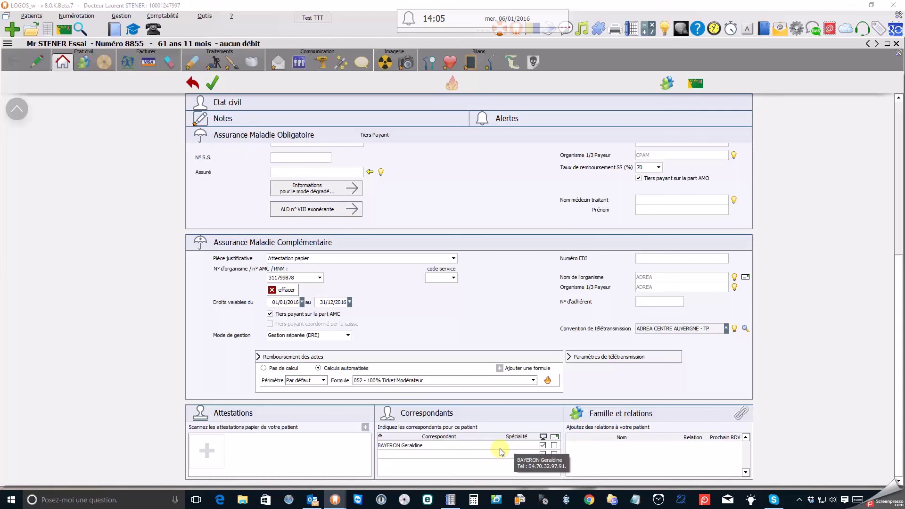
{"action": "left_click", "coordinate": [555, 446]}
{"action": "left_click", "coordinate": [554, 446]}
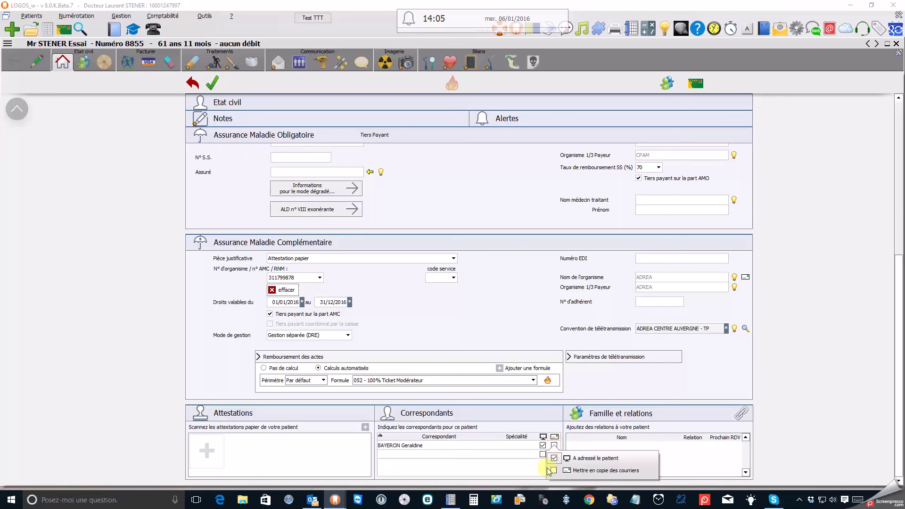
{"action": "left_click", "coordinate": [497, 459]}
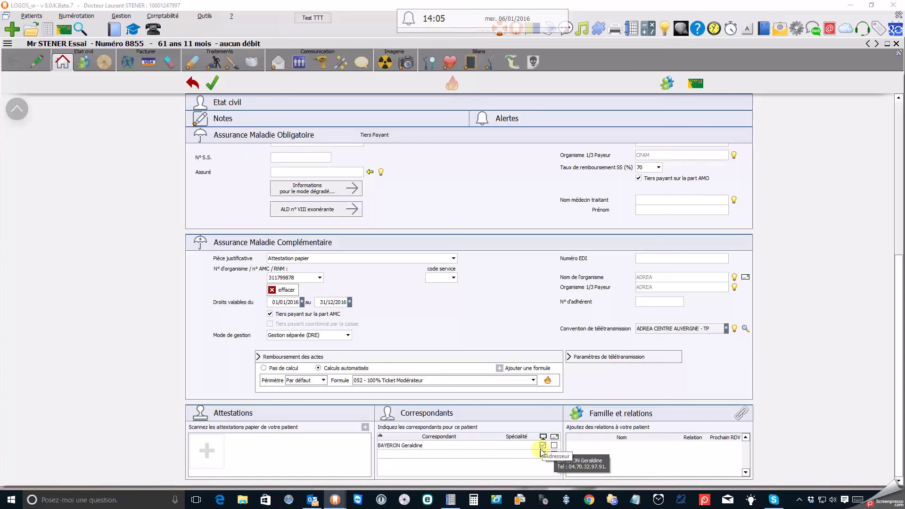